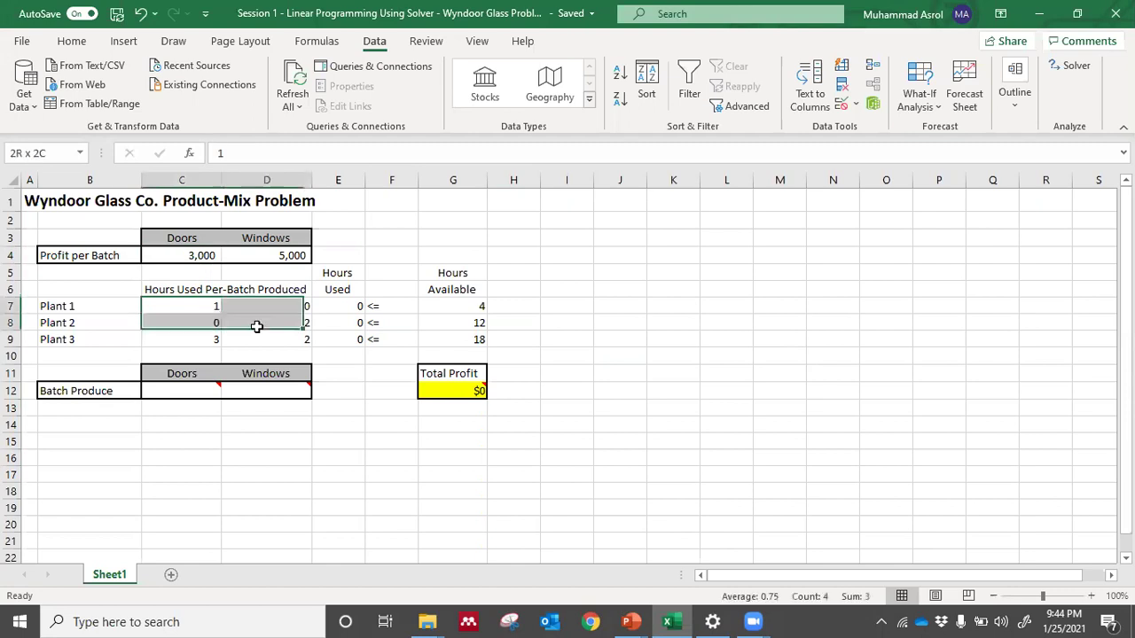
left_click_drag(483, 307, 478, 335)
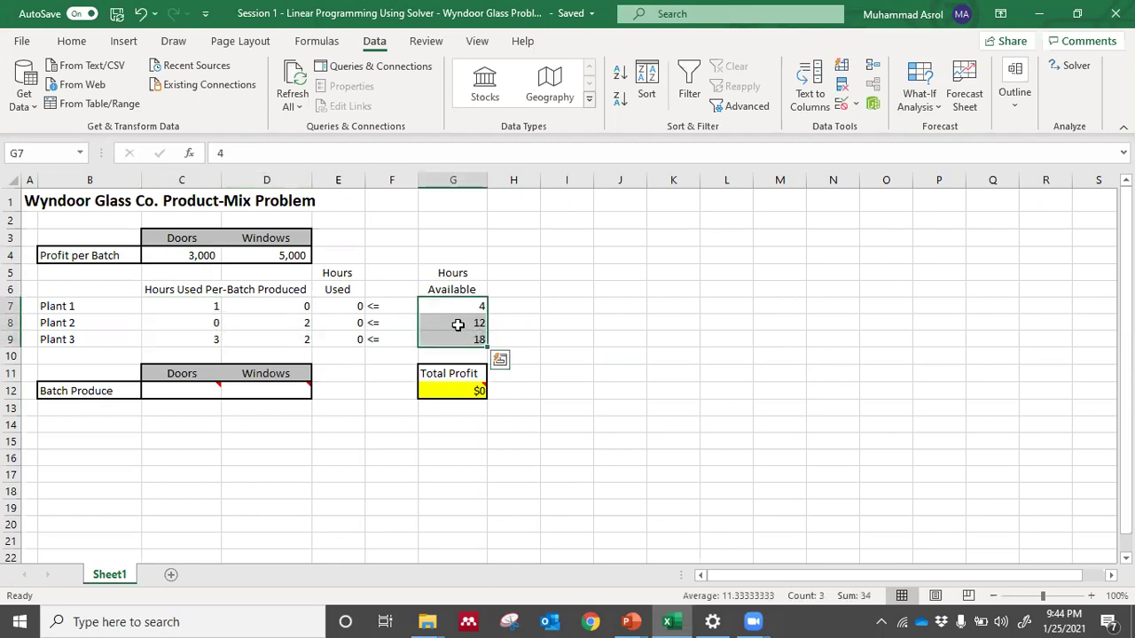
left_click(183, 469)
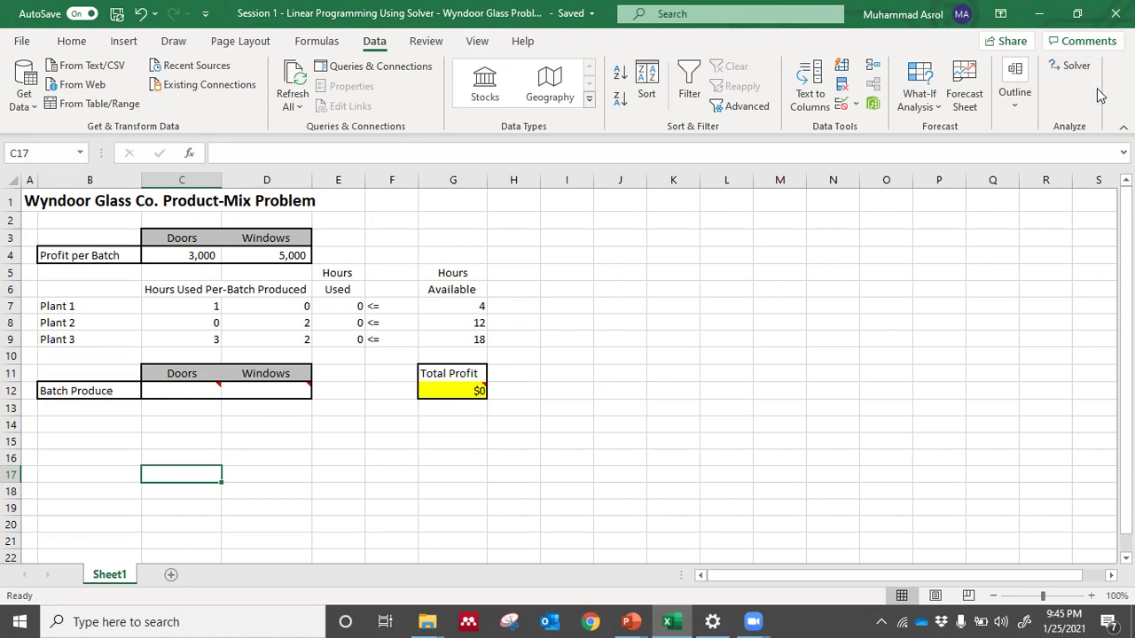
Check in the Excel add-ins settings that the Solver Add-in is enabled, and confirm the selection
left_click(18, 41)
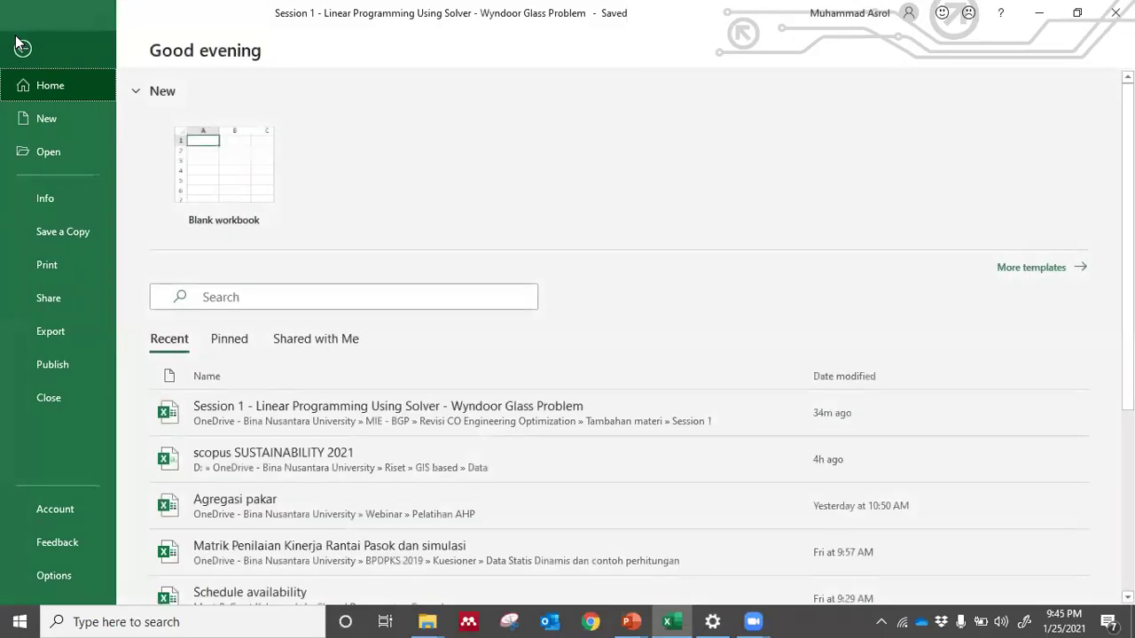
left_click(53, 576)
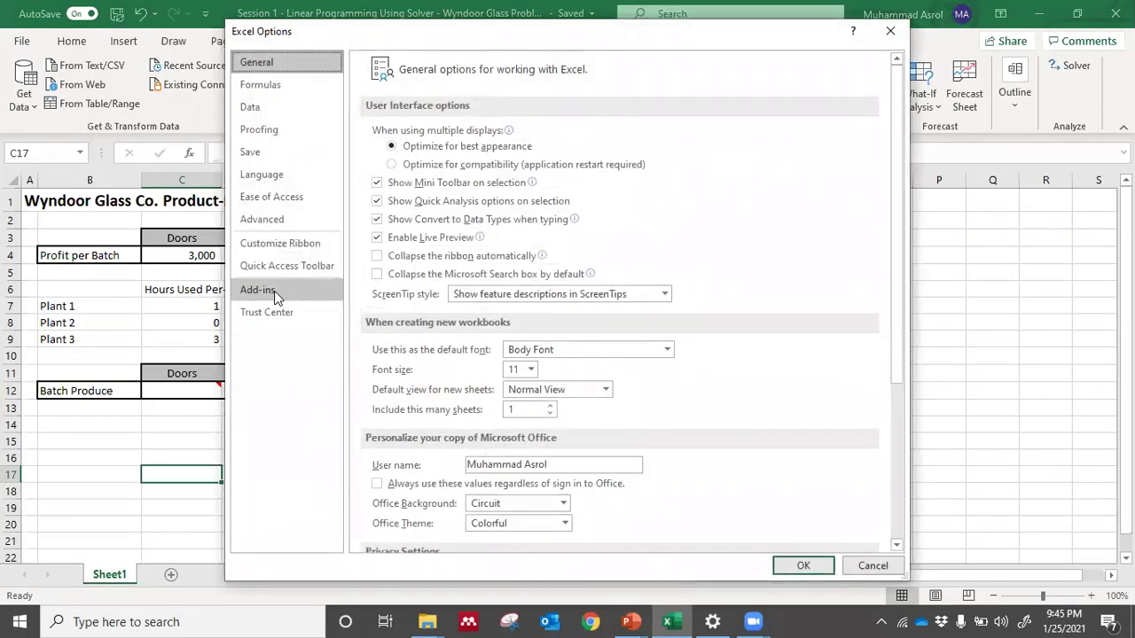
left_click(274, 291)
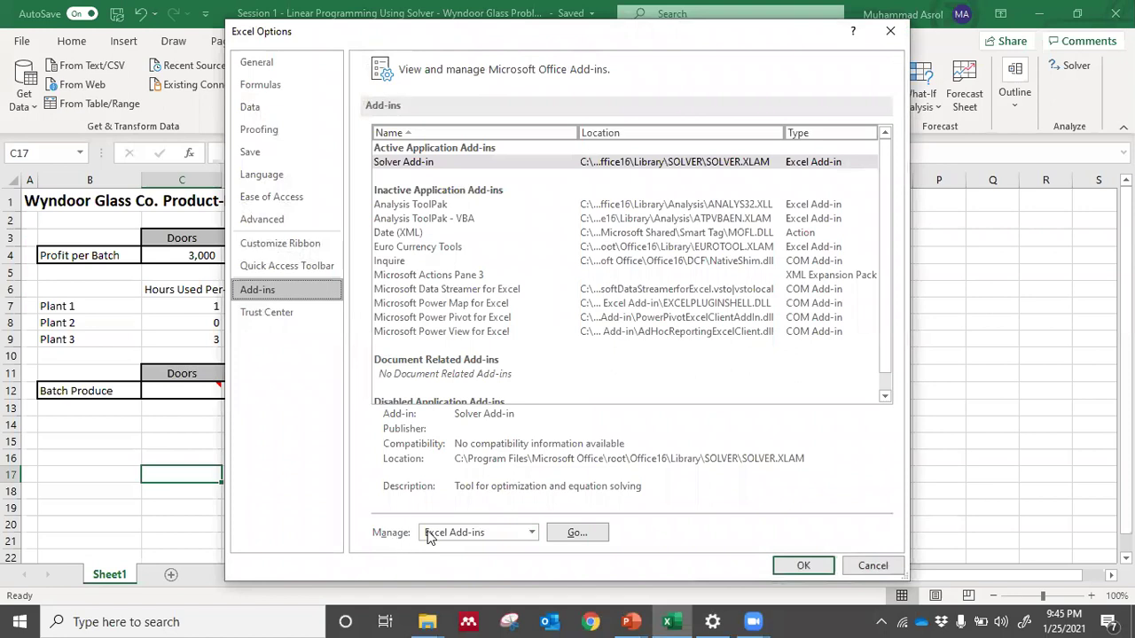
left_click(587, 534)
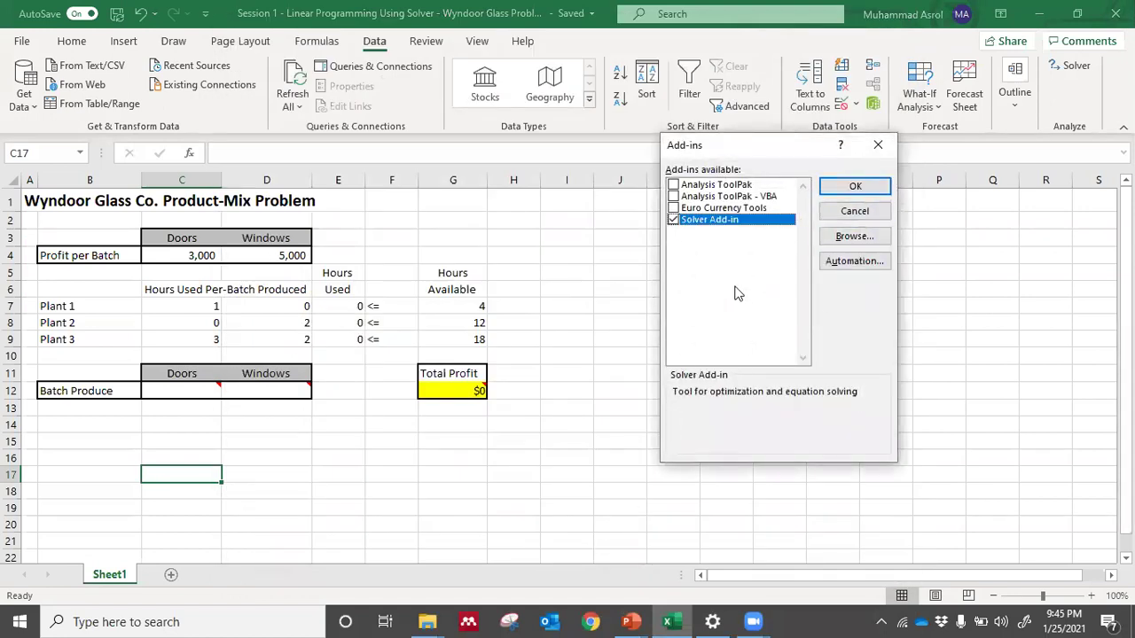
left_click(854, 186)
left_click(642, 427)
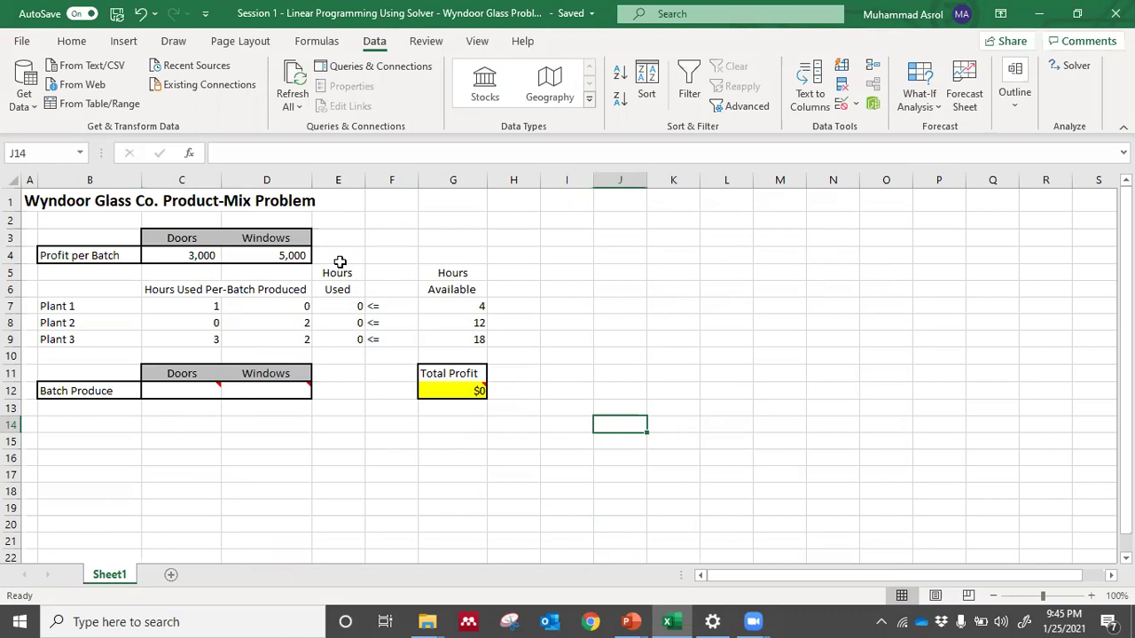
Examine the Hours Used formulas for the three plants in E7:E9 and the ranges they reference
left_click(339, 307)
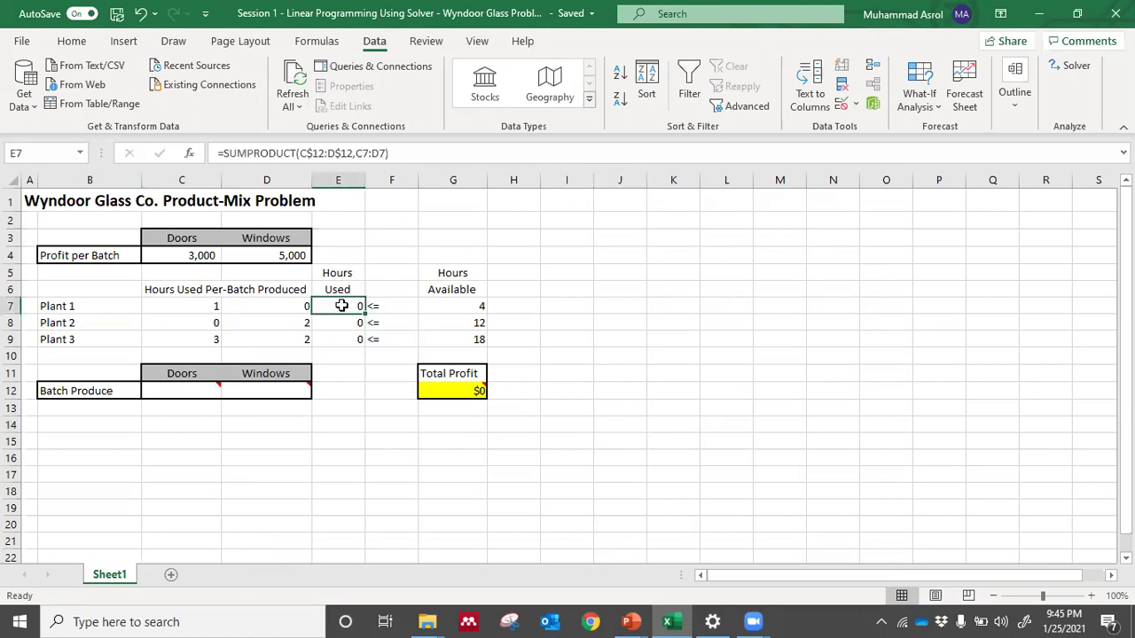
left_click_drag(341, 307, 344, 334)
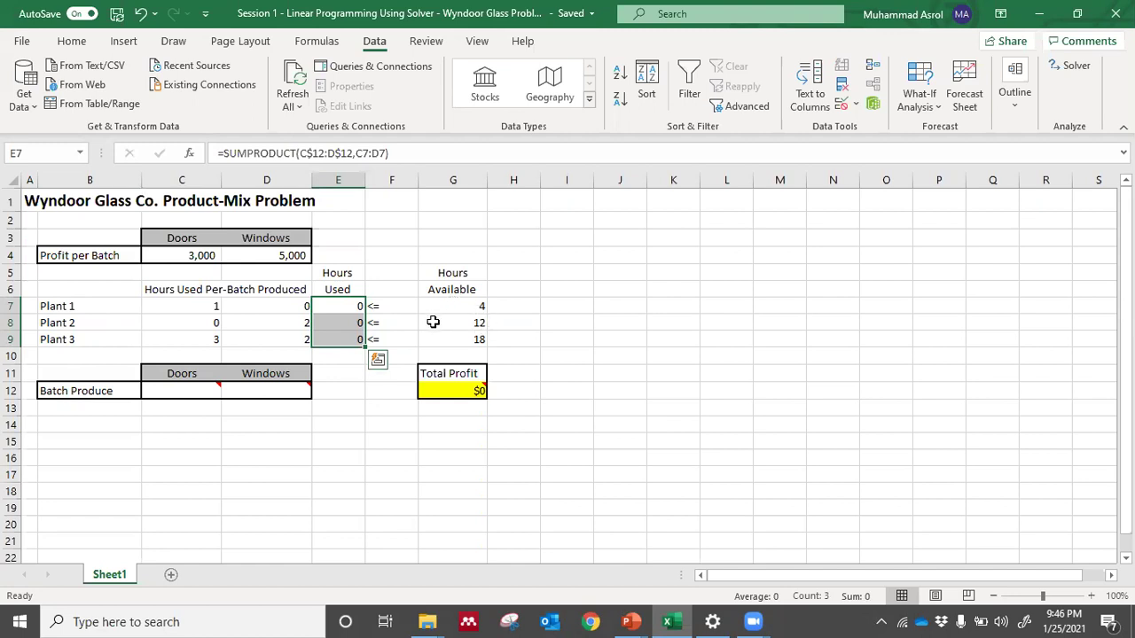
left_click(339, 293)
left_click(345, 304)
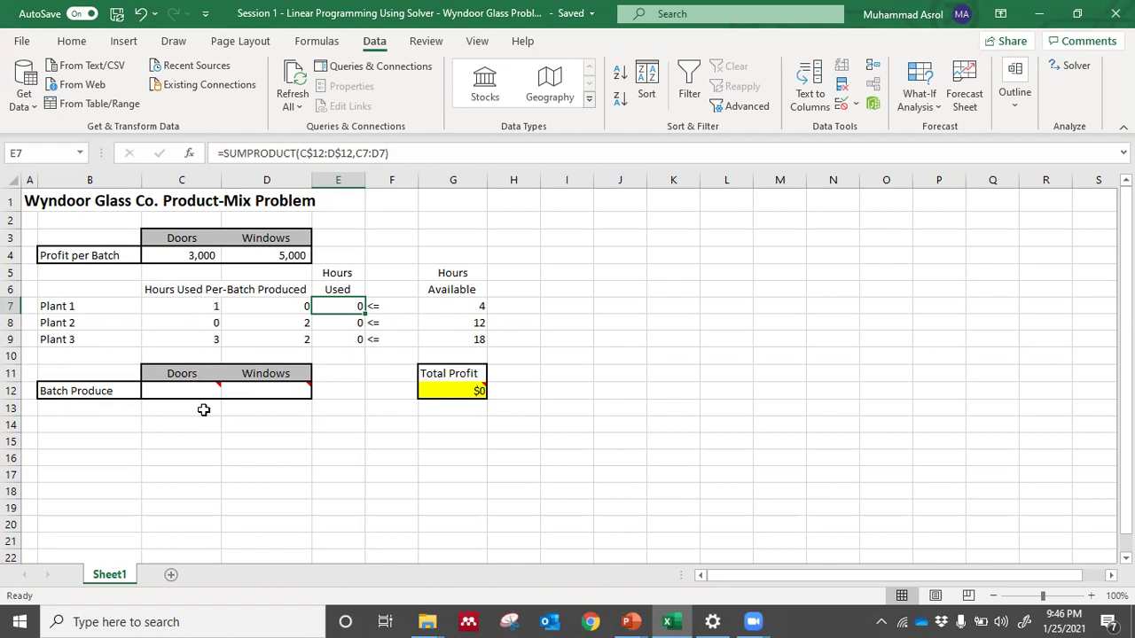
mouse_move(214, 394)
left_click(398, 475)
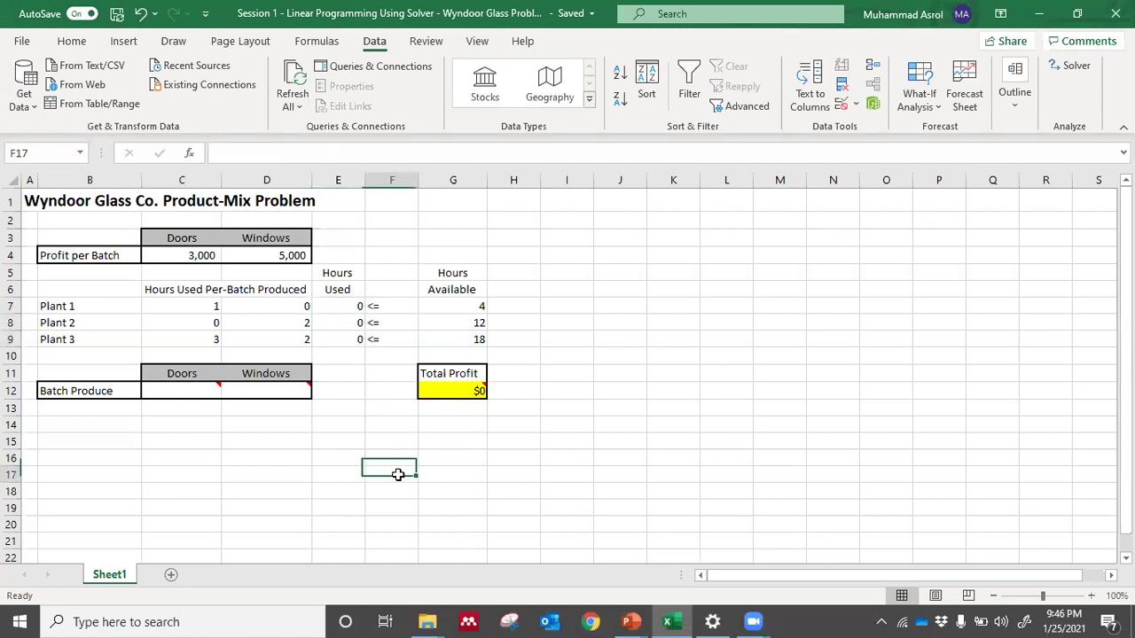
left_click_drag(347, 307, 343, 325)
double_click(344, 307)
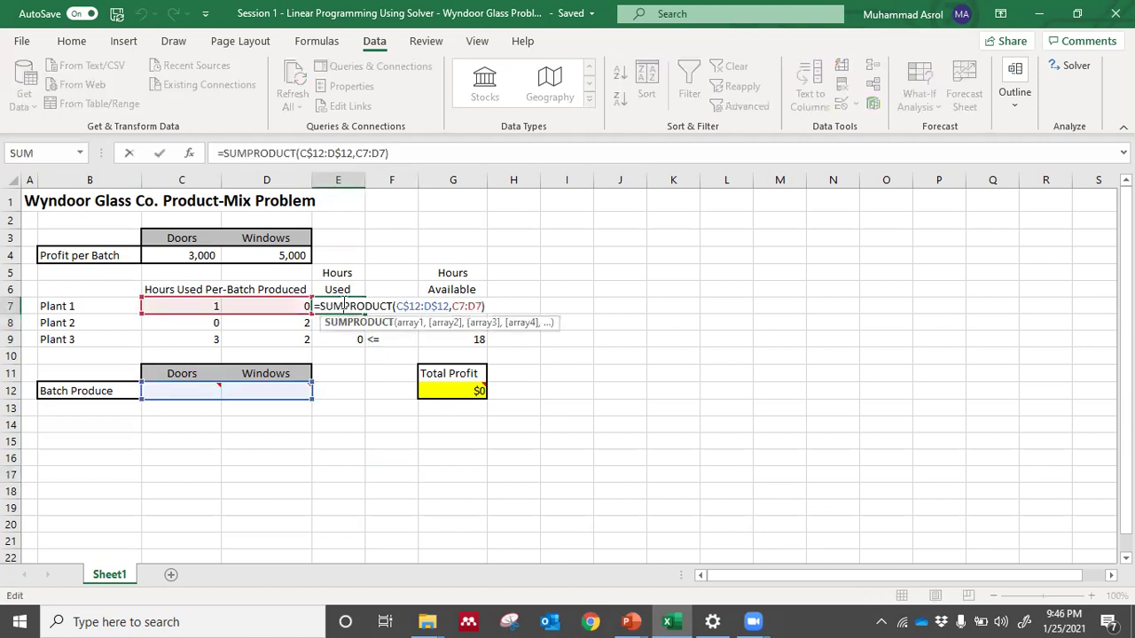
left_click(367, 373)
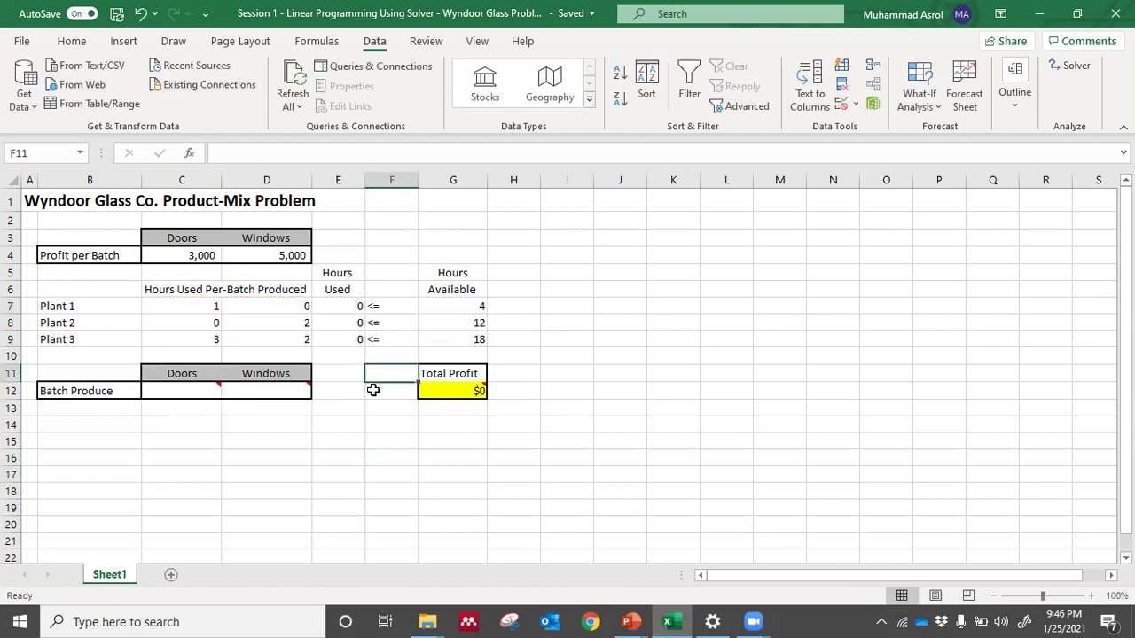
Inspect the Total Profit formula in G12 and the ranges it references, leaving it unedited
left_click(470, 390)
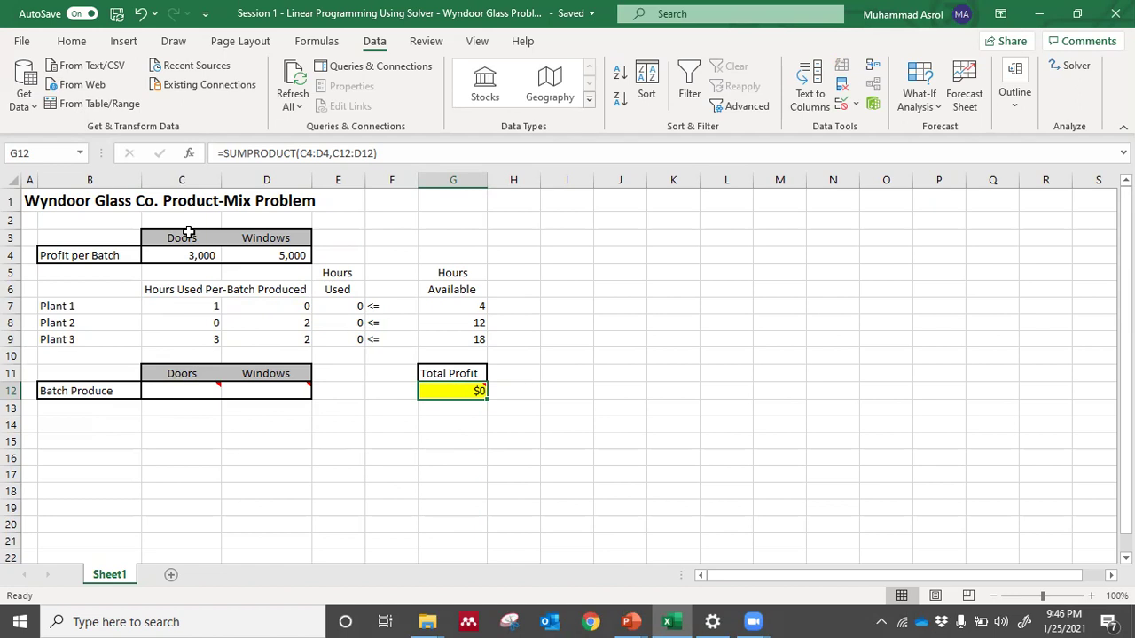
double_click(460, 388)
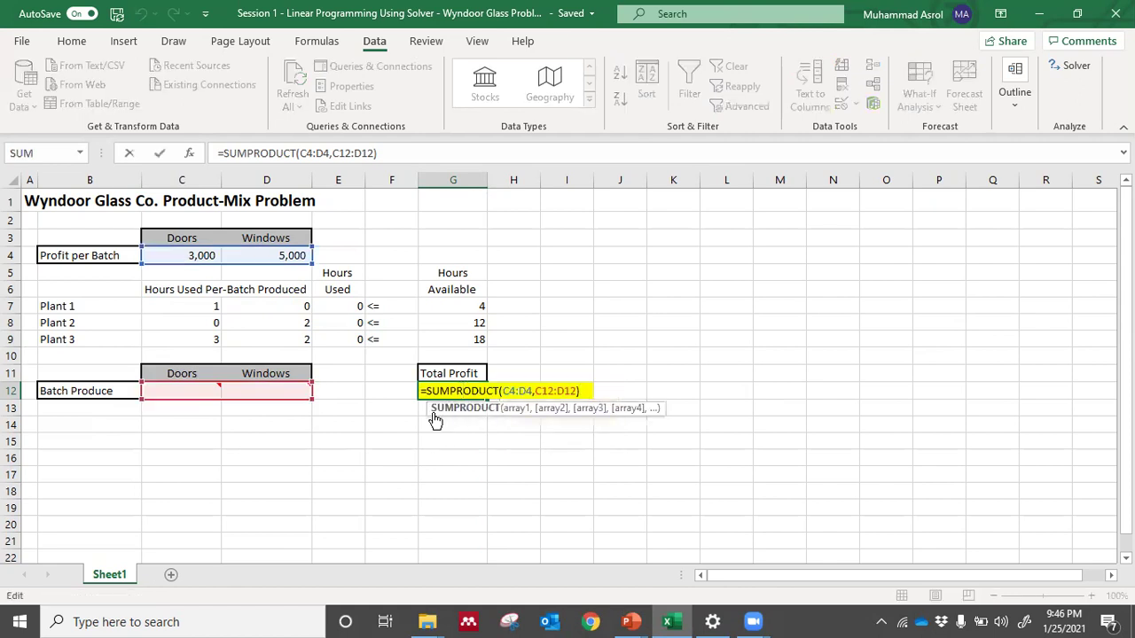
key("Escape")
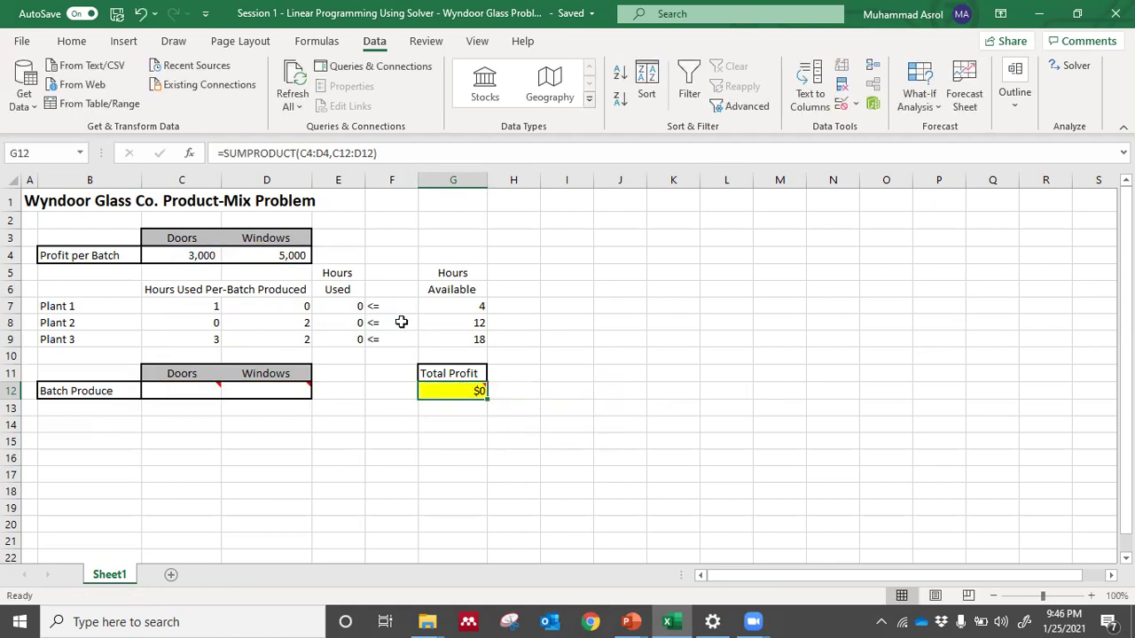
Open Solver and review the references set for the objective cell and the changing variable cells
left_click(1073, 68)
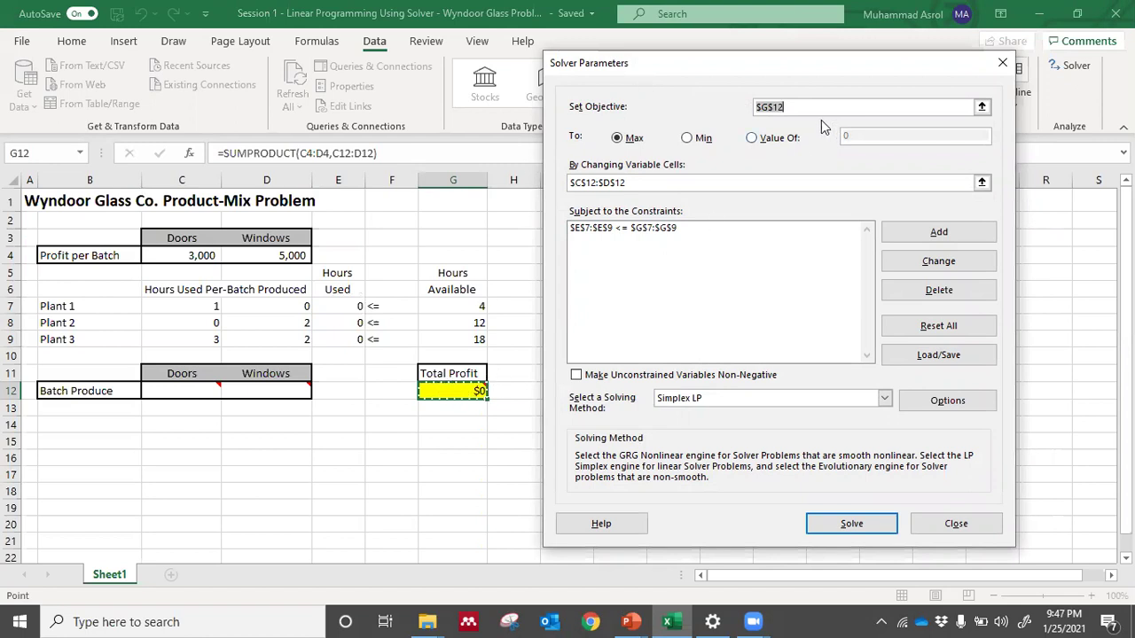
left_click(982, 106)
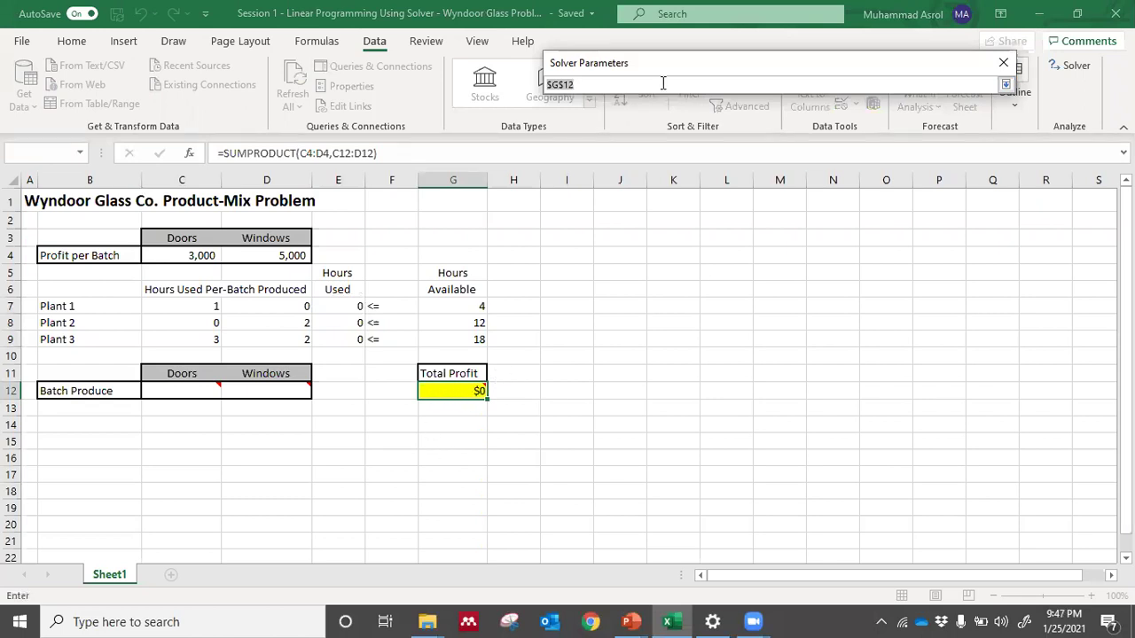
left_click(1005, 85)
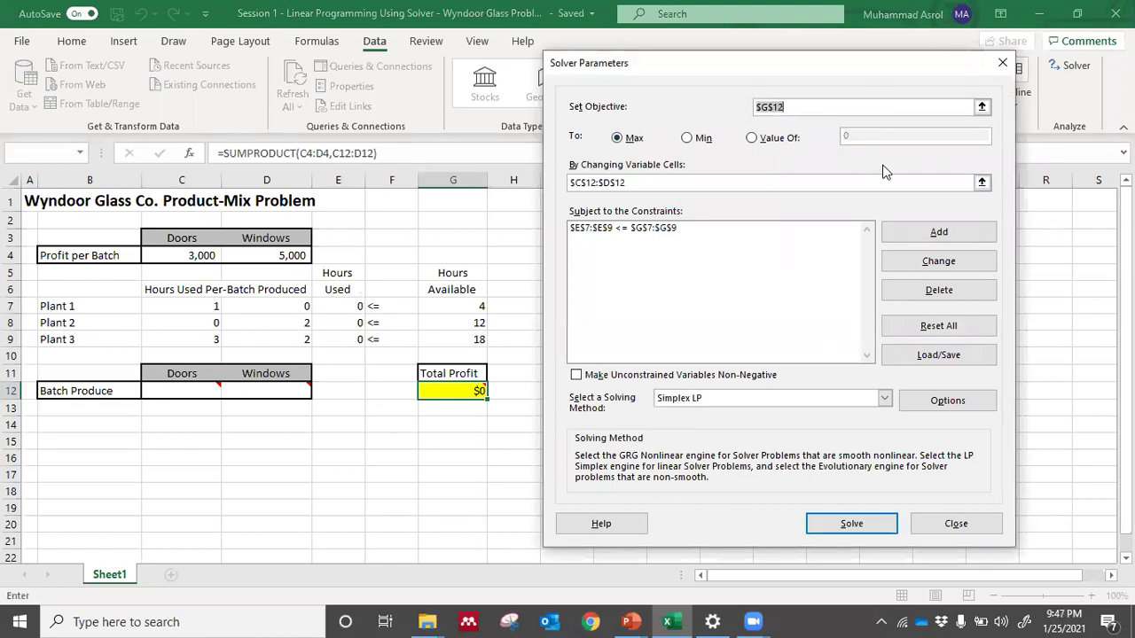
left_click(983, 181)
left_click(982, 181)
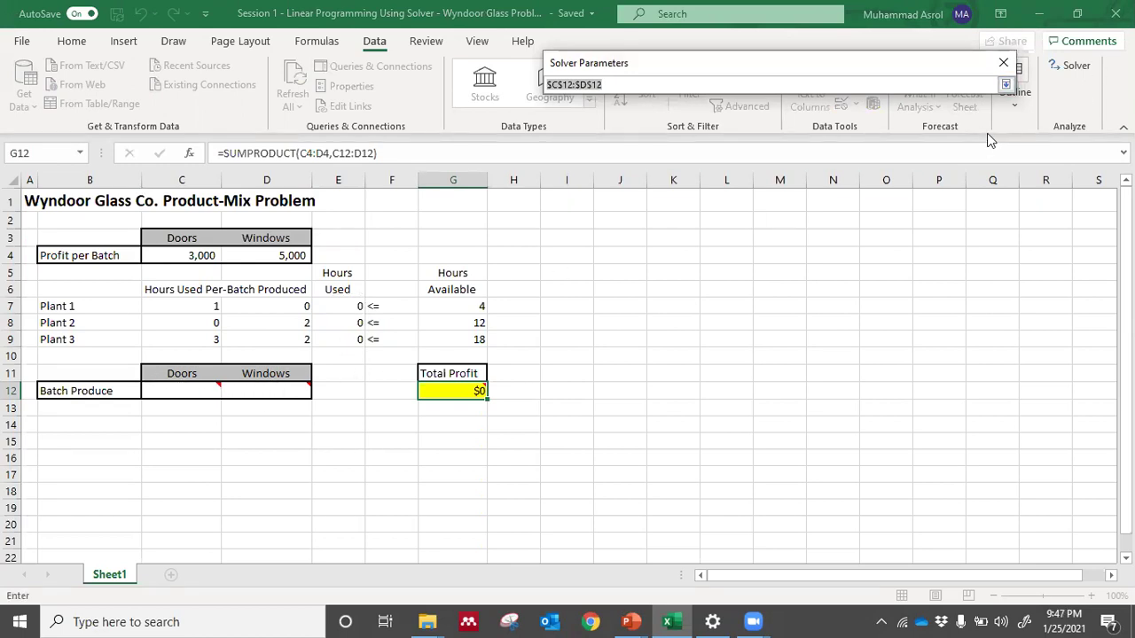
left_click(1005, 84)
Select the hours constraint in Solver, run a trial solve and discard the solution
left_click(699, 247)
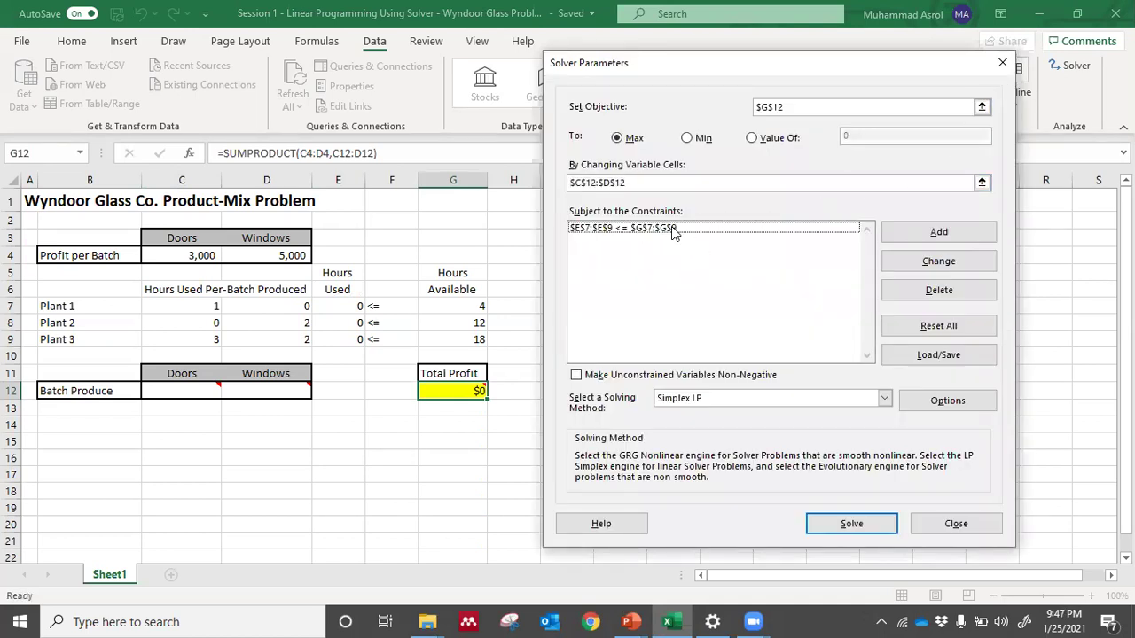
left_click(673, 229)
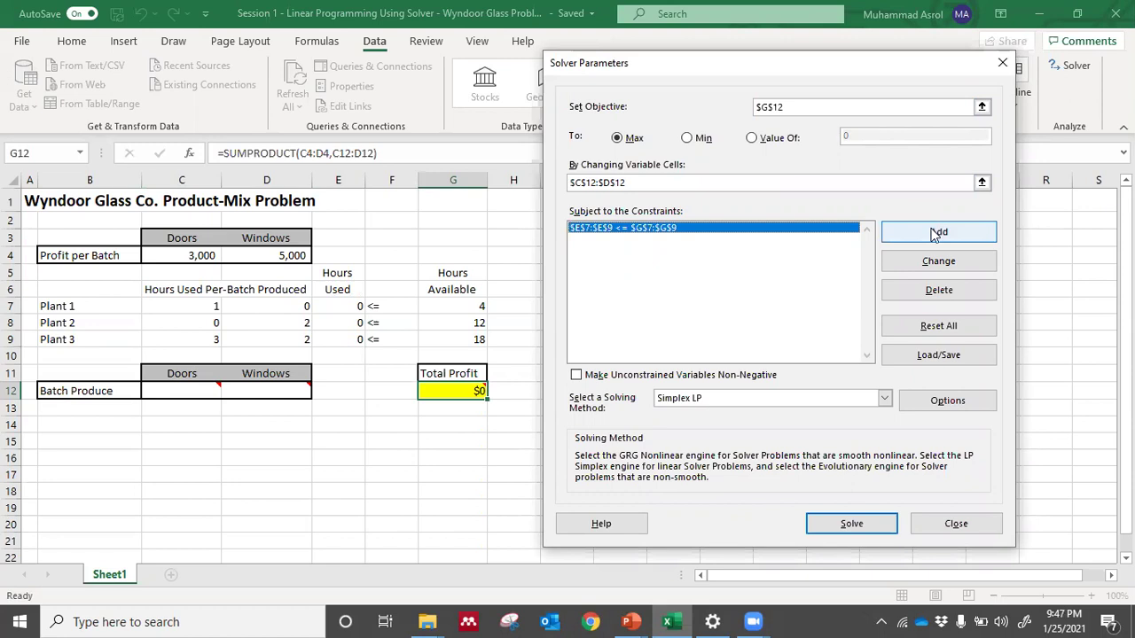
key("Return")
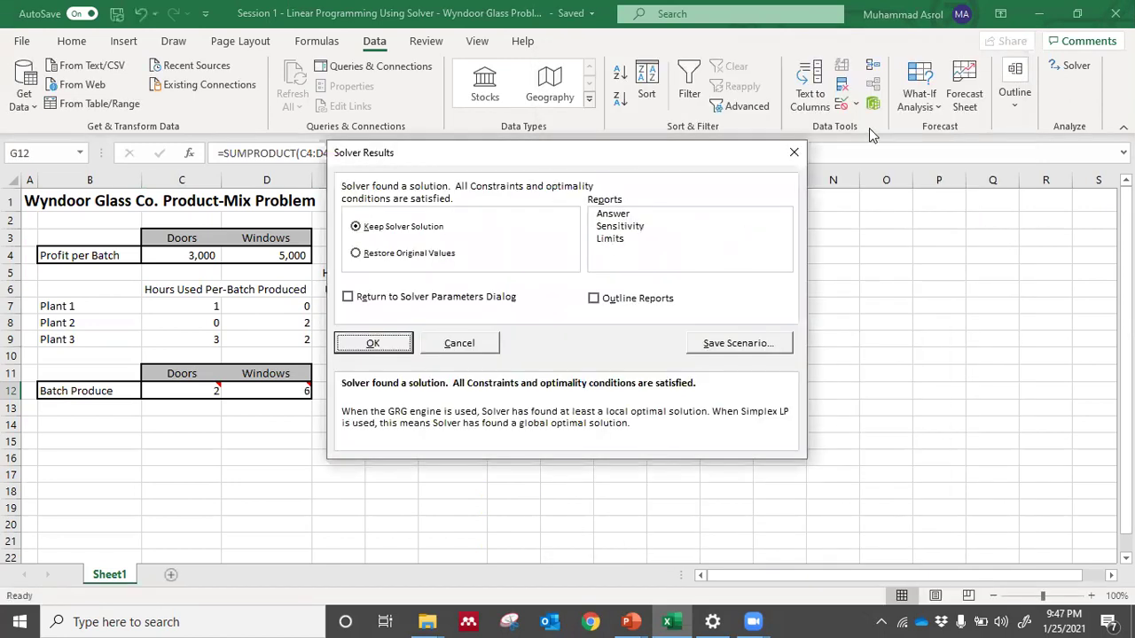
left_click(794, 153)
Solve the model in Solver with Simplex LP, maximizing G12 by changing C12:D12, and keep the solution
left_click(1074, 68)
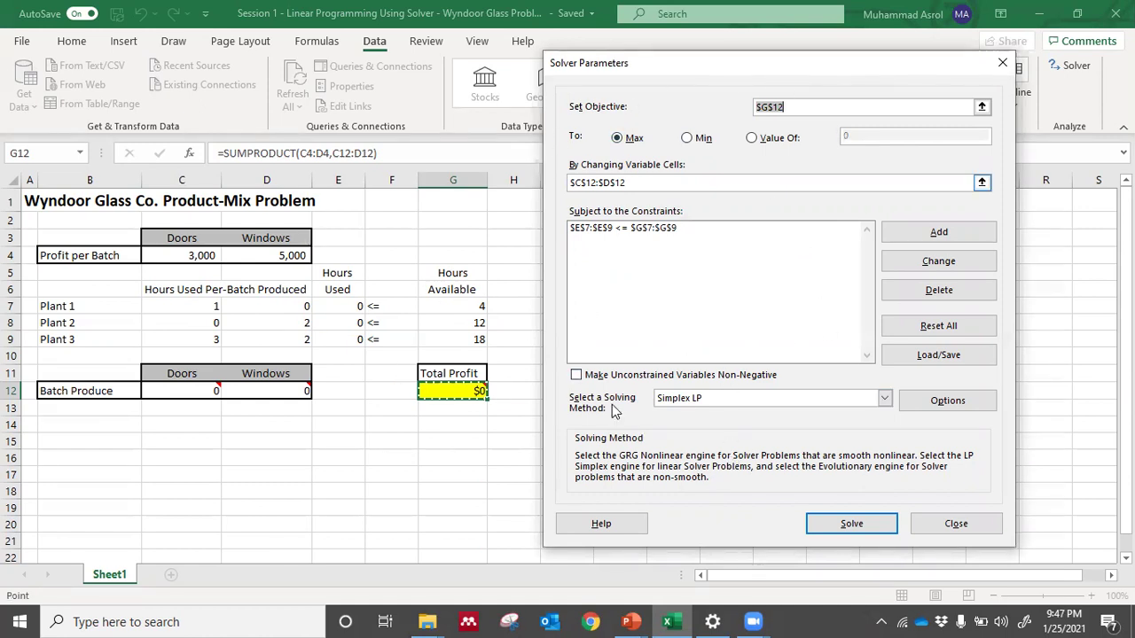
left_click(851, 524)
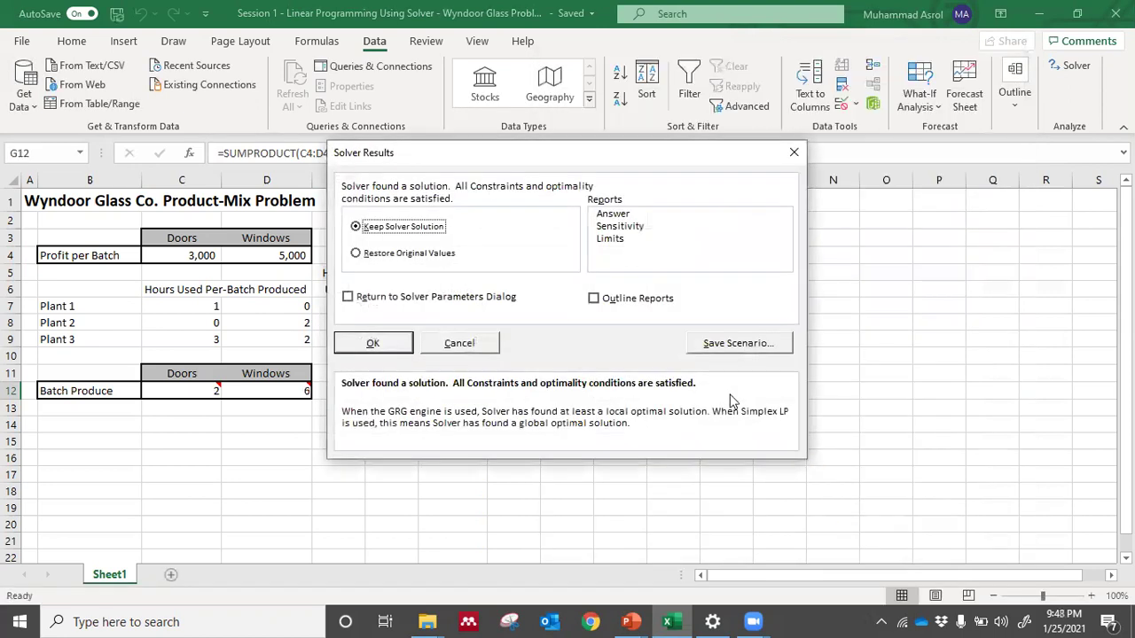
left_click_drag(544, 157, 737, 159)
left_click(554, 345)
Examine the solved total profit and the Doors and Windows batch cells in row 12 with their notes
mouse_move(459, 392)
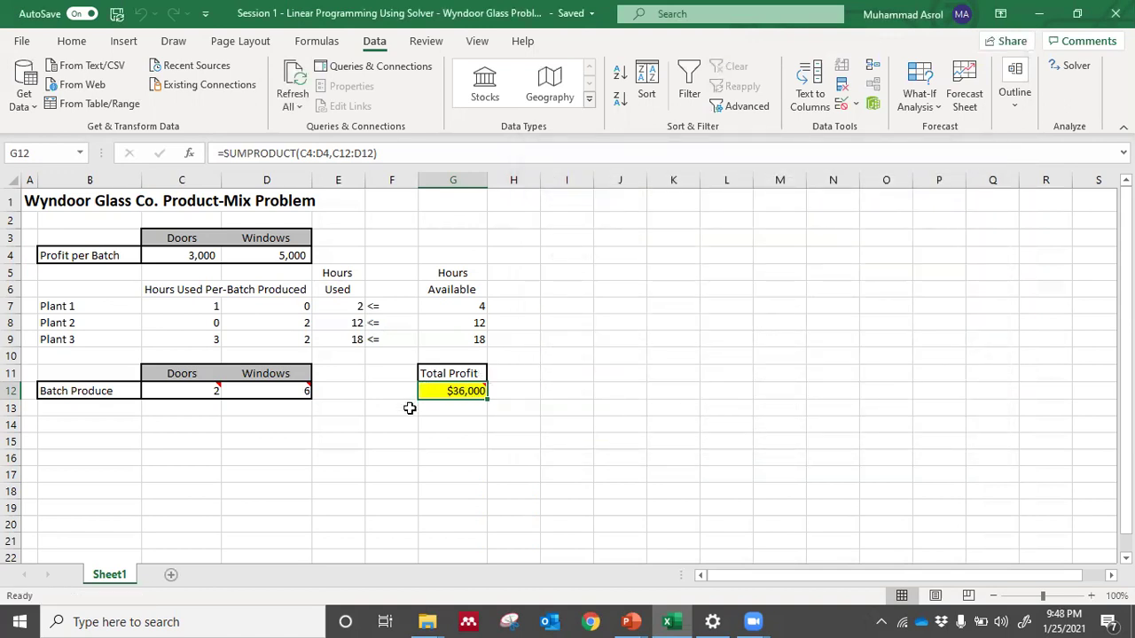
left_click(195, 406)
left_click(195, 390)
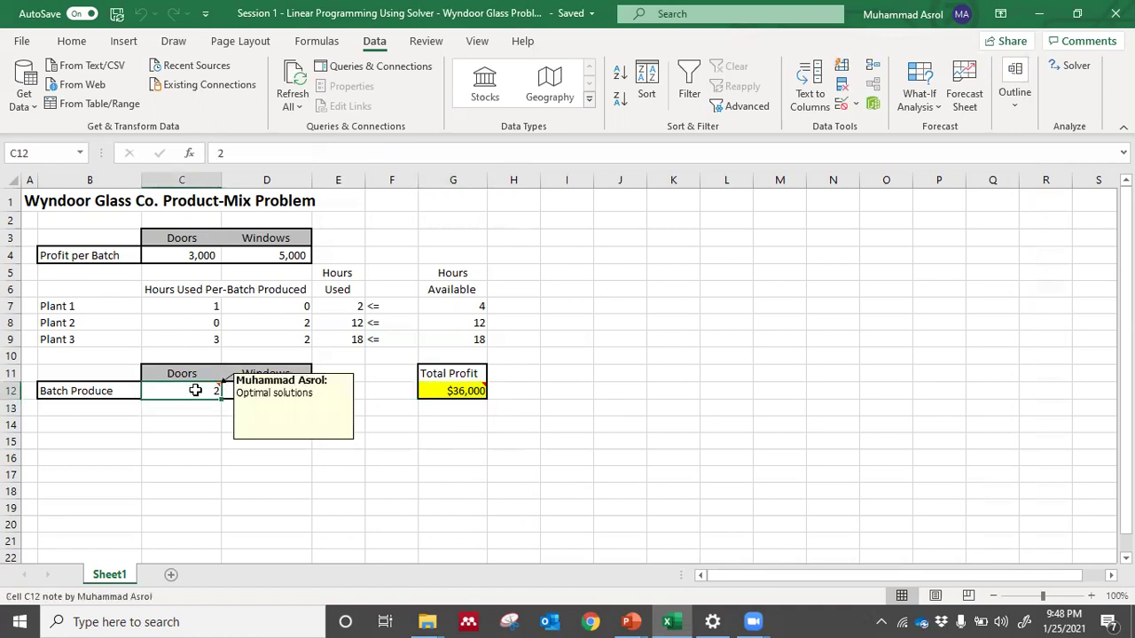
left_click(226, 457)
left_click(286, 390)
left_click(280, 440)
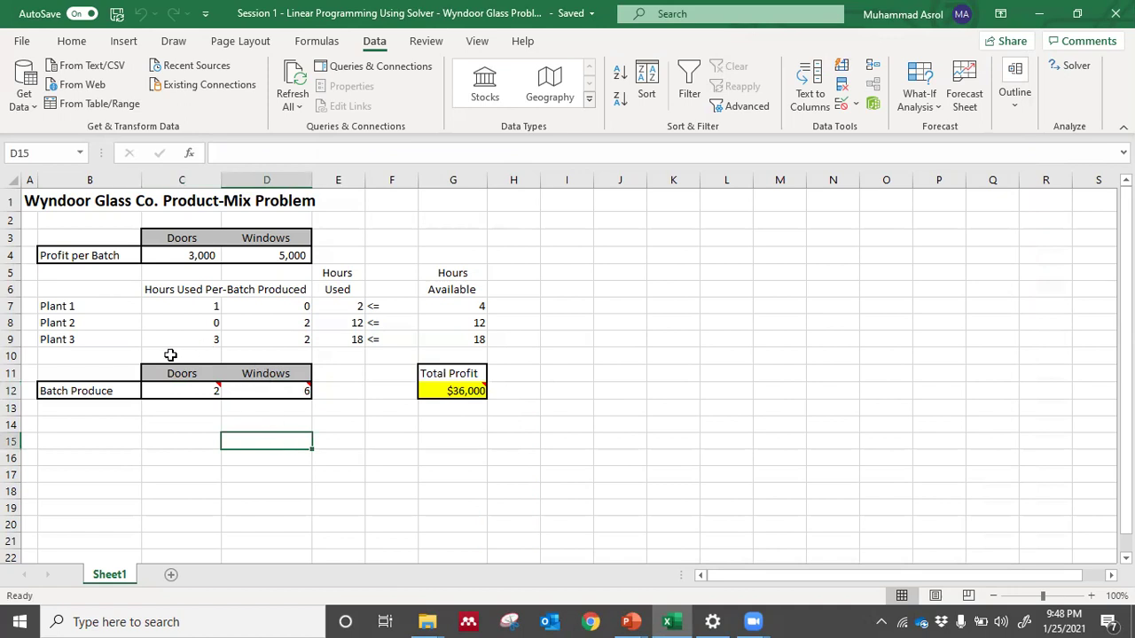